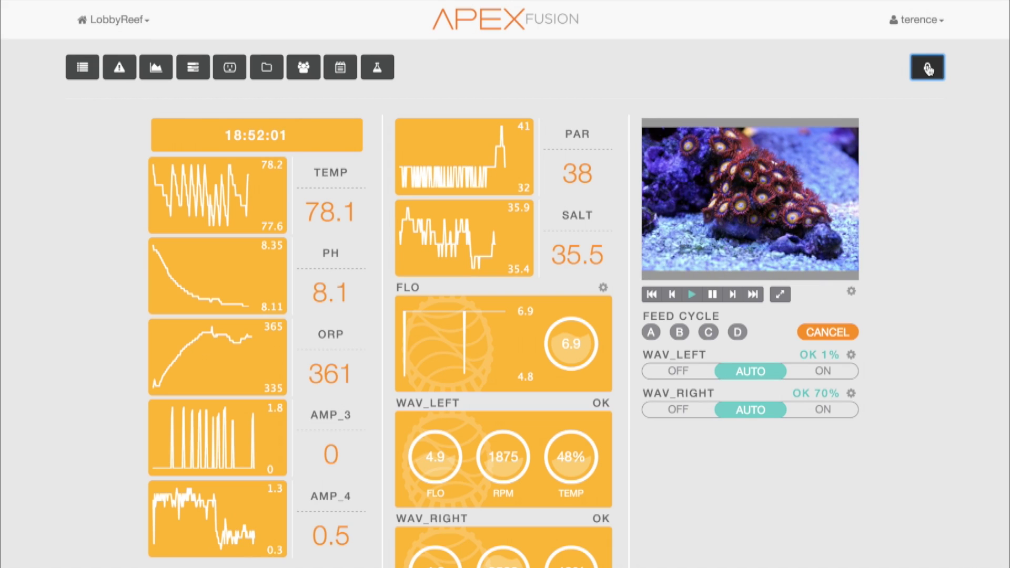
Step: Unlock the dashboard, move the dosing chart, DOS_NSW and DOS_OSW tiles above the video, then relock
left_click(928, 68)
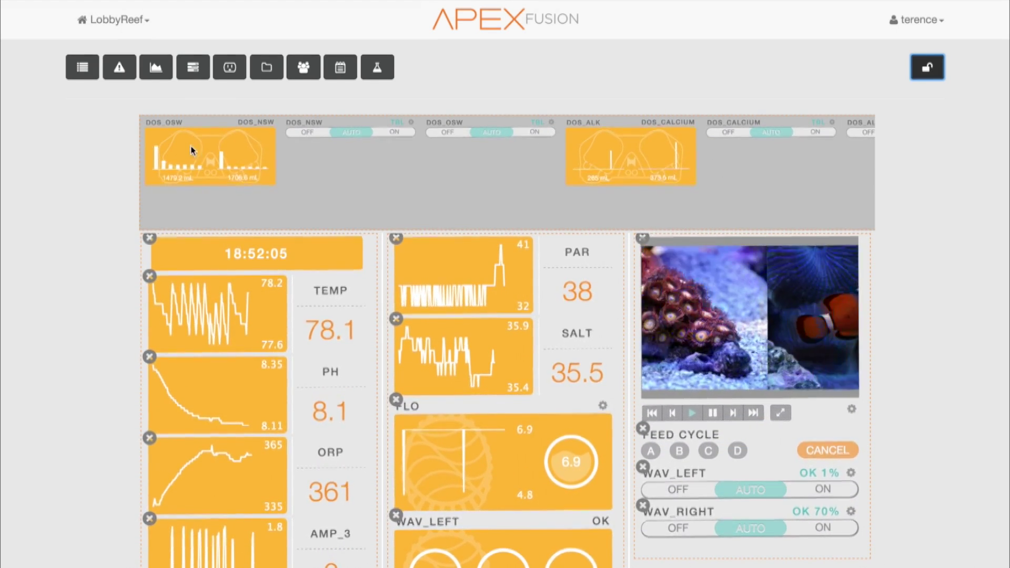
left_click_drag(184, 144, 717, 273)
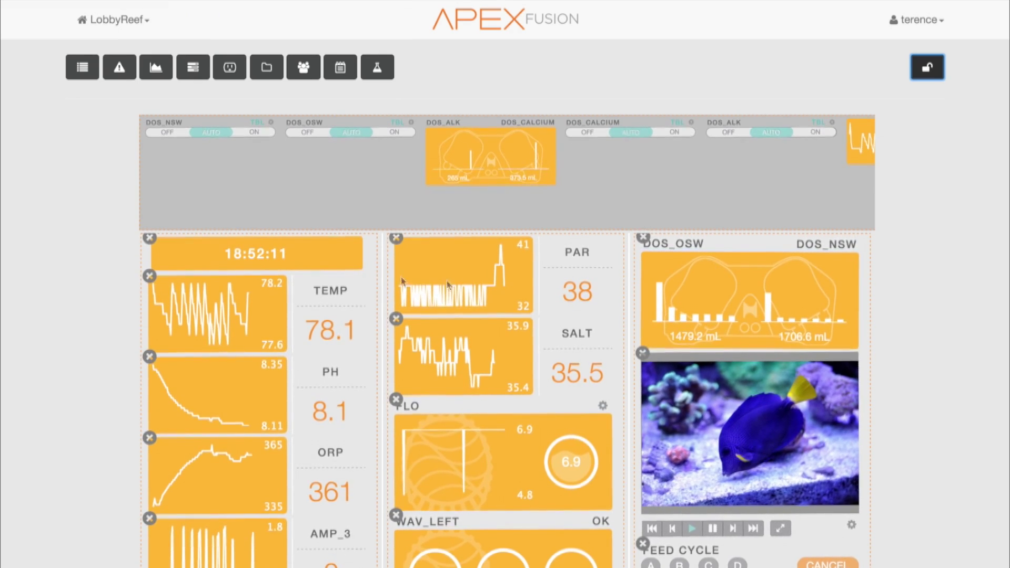
left_click(221, 132)
left_click_drag(221, 132, 721, 275)
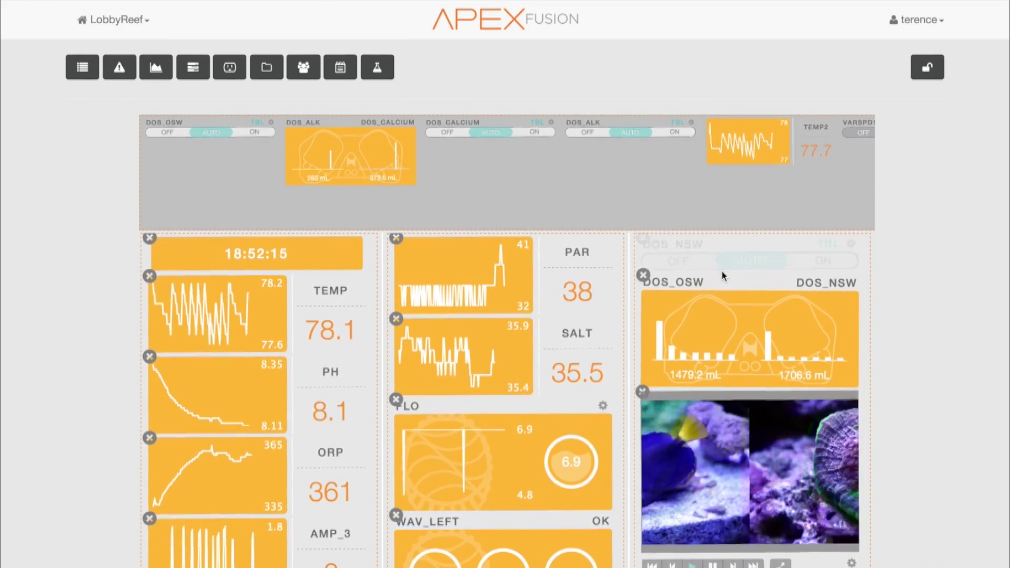
left_click_drag(202, 124, 716, 282)
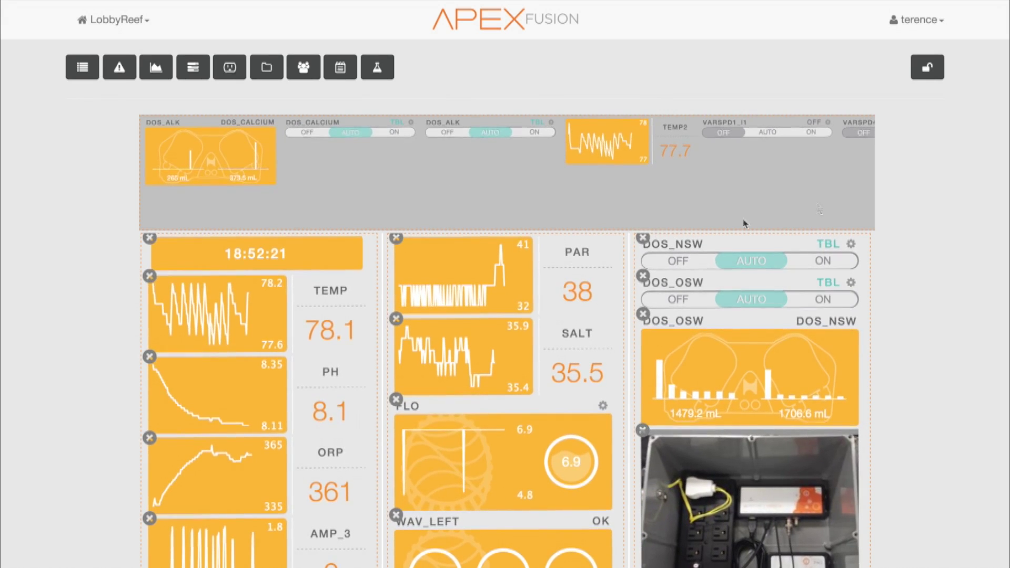
left_click(935, 74)
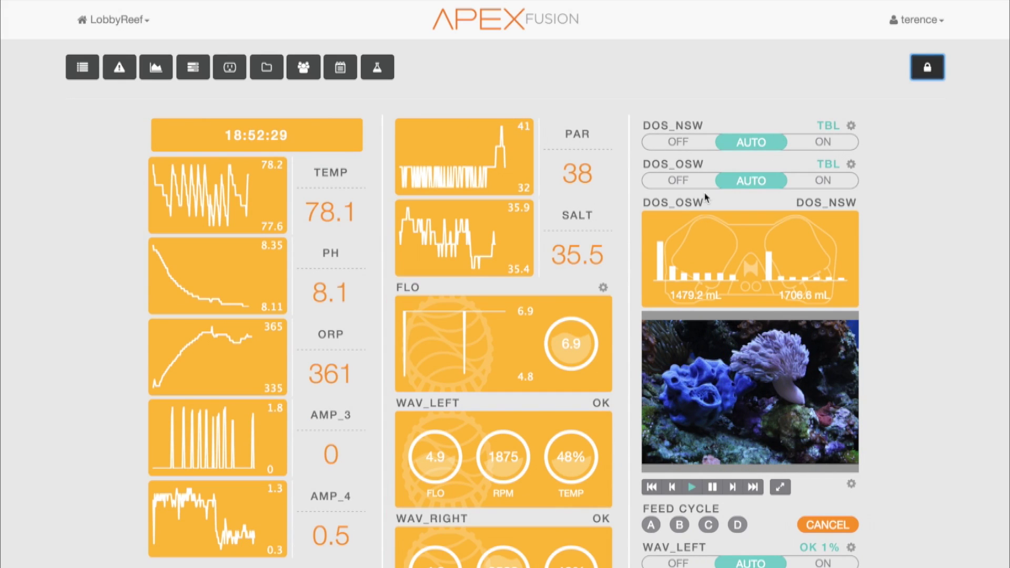
Step: Open DOS_NSW's schedule and confirm its 00:00–23:59 interval of 3000 mL unchanged
left_click(852, 127)
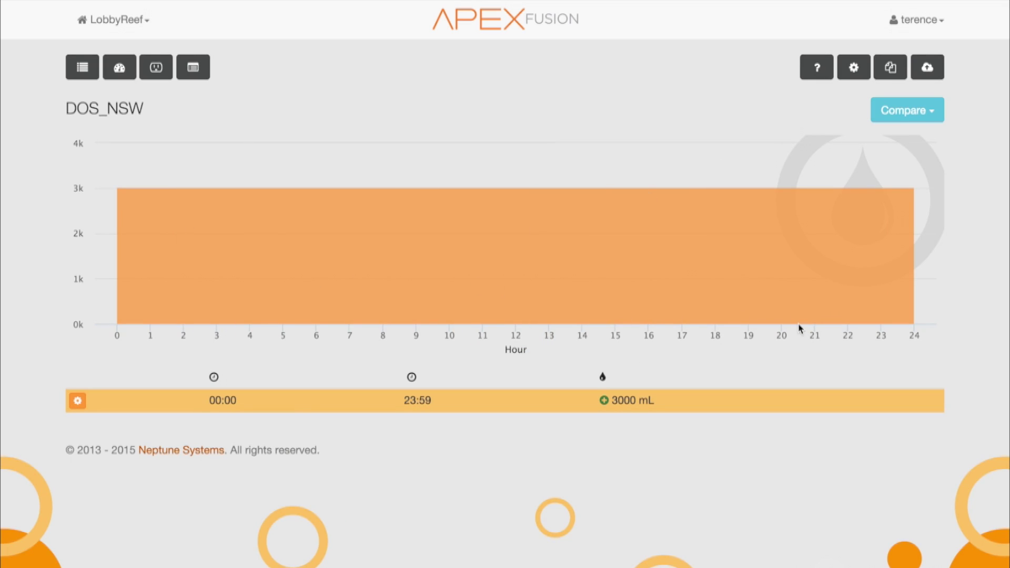
left_click(77, 402)
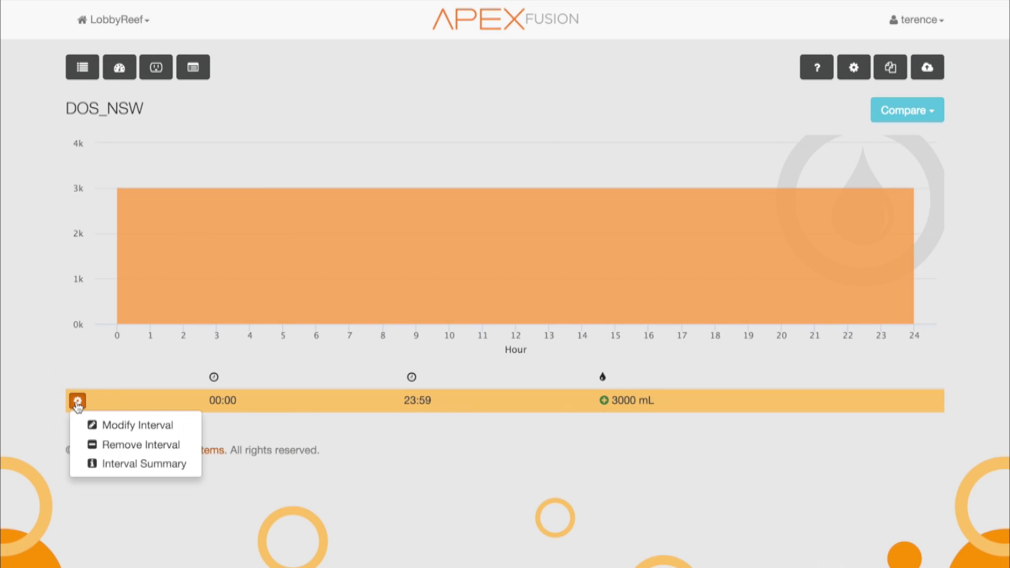
left_click(119, 424)
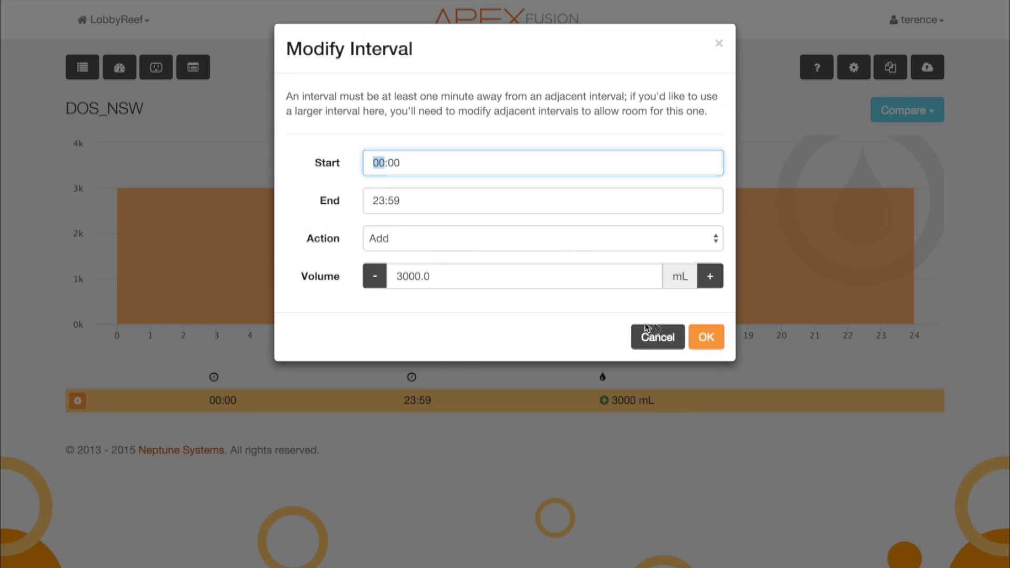
left_click(715, 341)
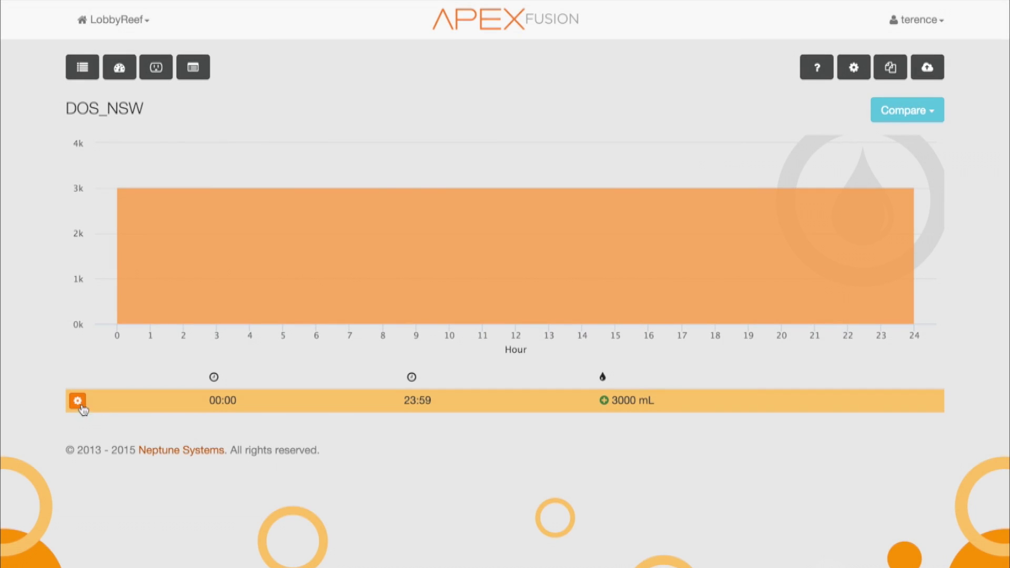
left_click(78, 402)
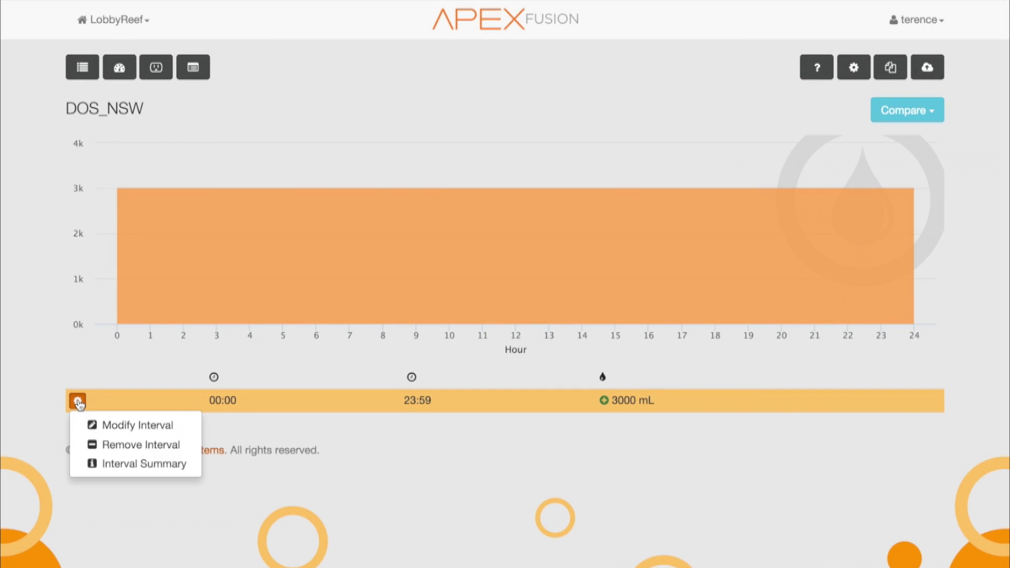
left_click(124, 465)
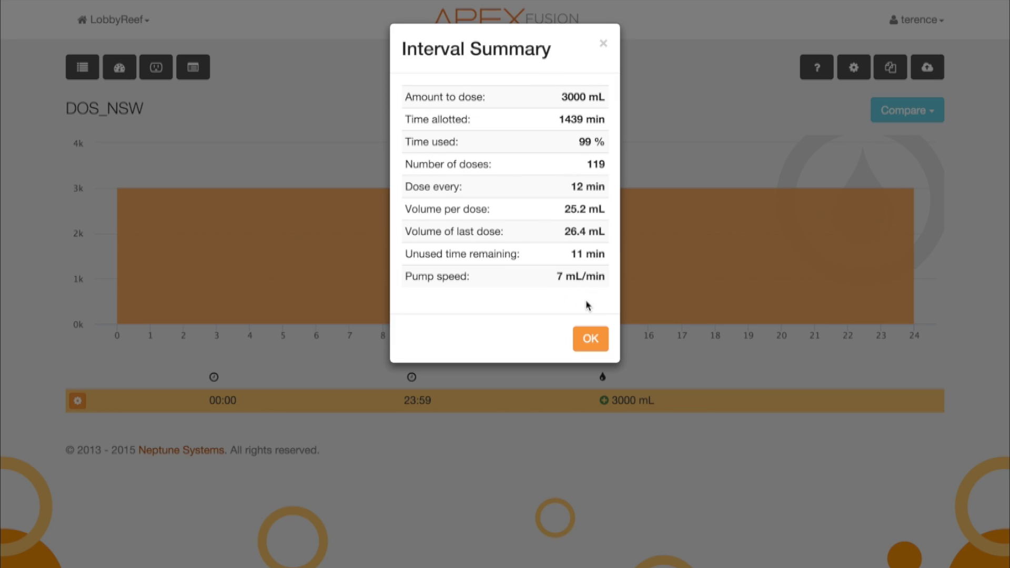
left_click(590, 341)
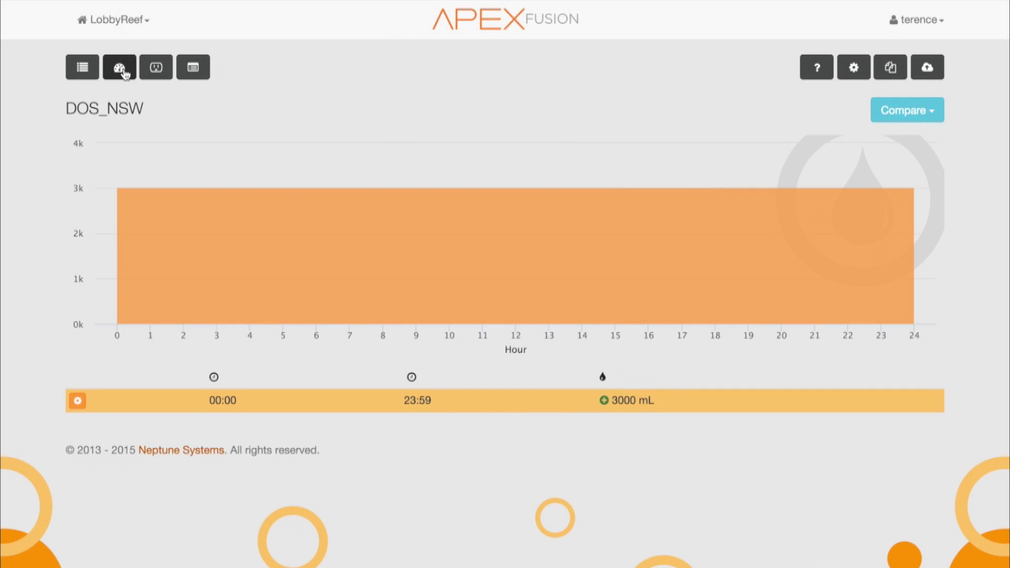
Step: Return to the dashboard and open the dose history log for 2015-11-19
left_click(121, 69)
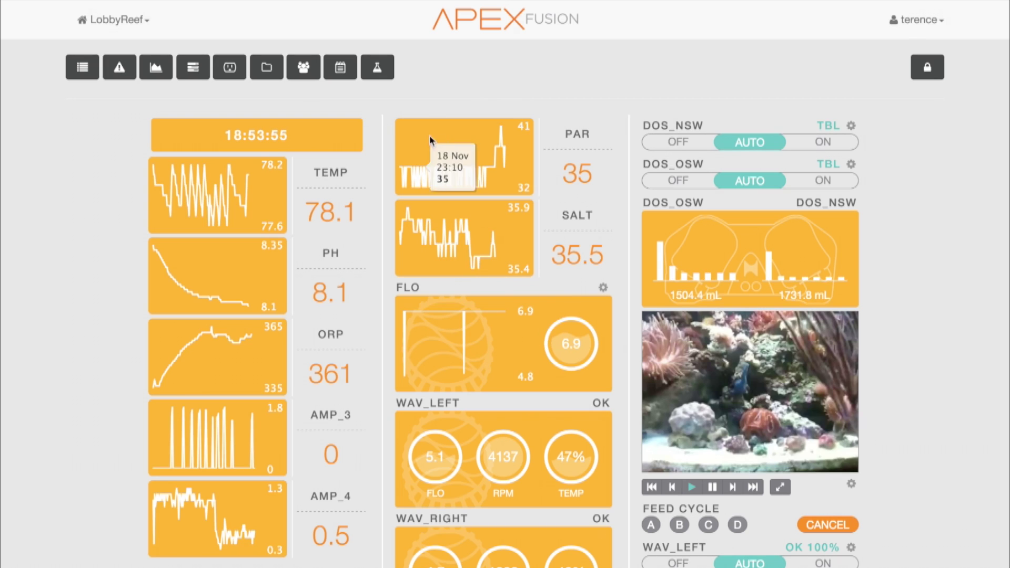
mouse_move(682, 266)
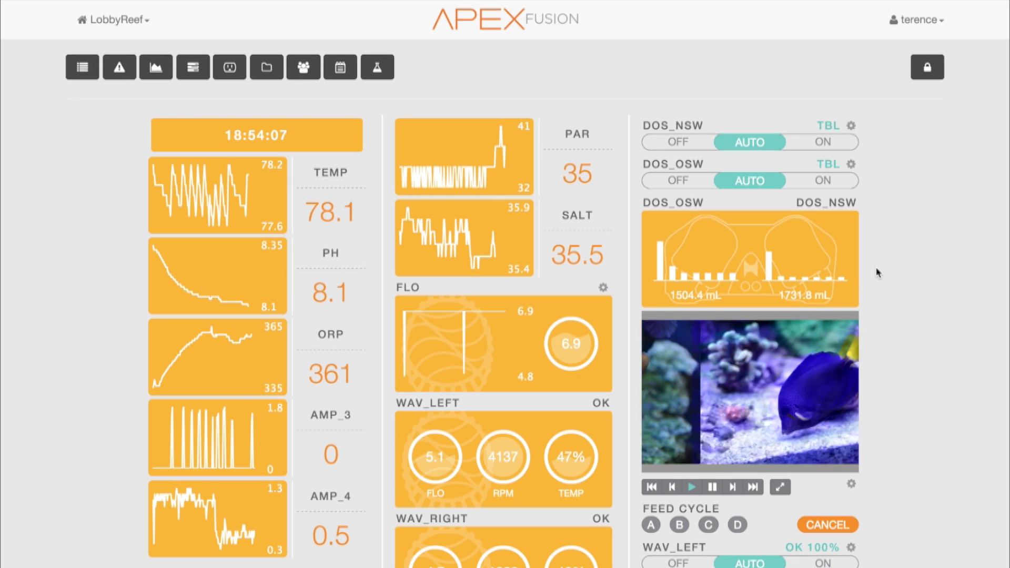
left_click(693, 204)
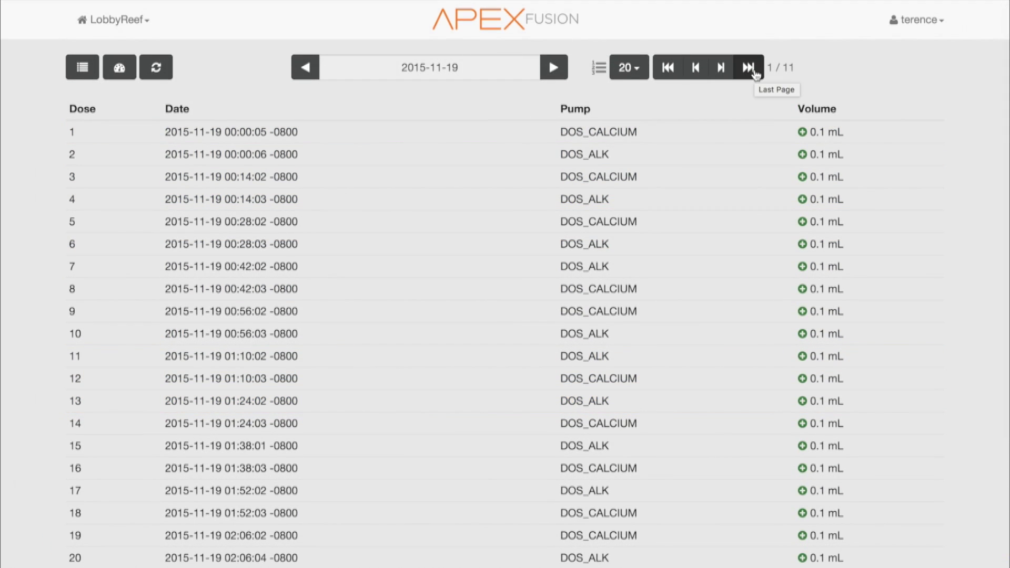
left_click(756, 75)
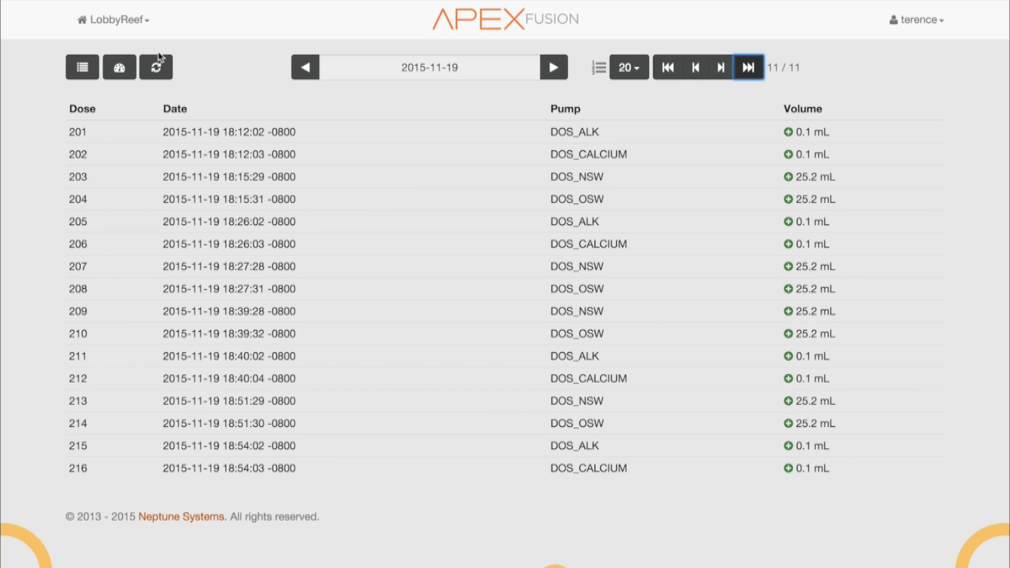
left_click(119, 69)
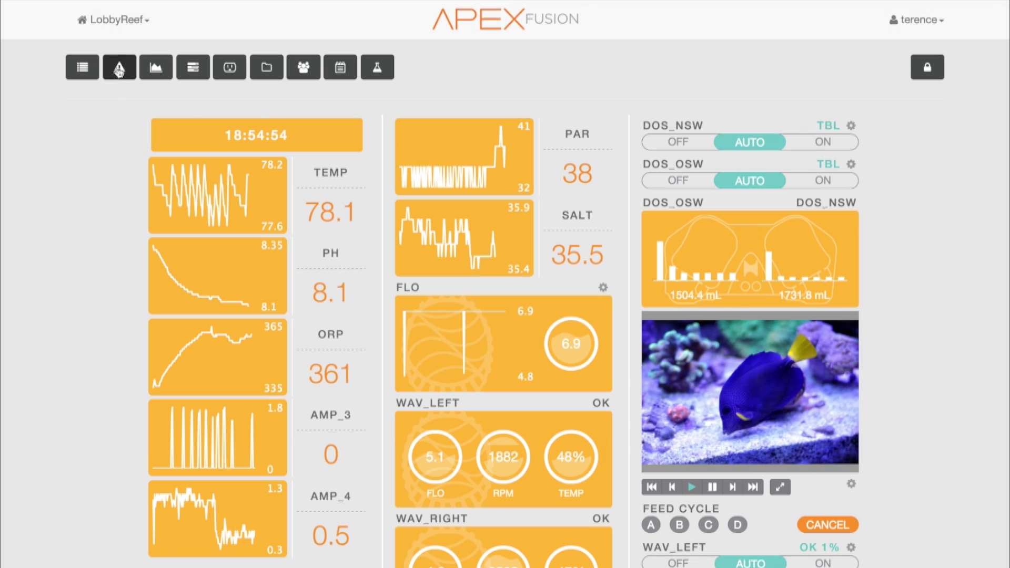
Step: Overlay DOS_ALK and DOS_NSW dosing on the pH history graph using Compare
left_click(157, 69)
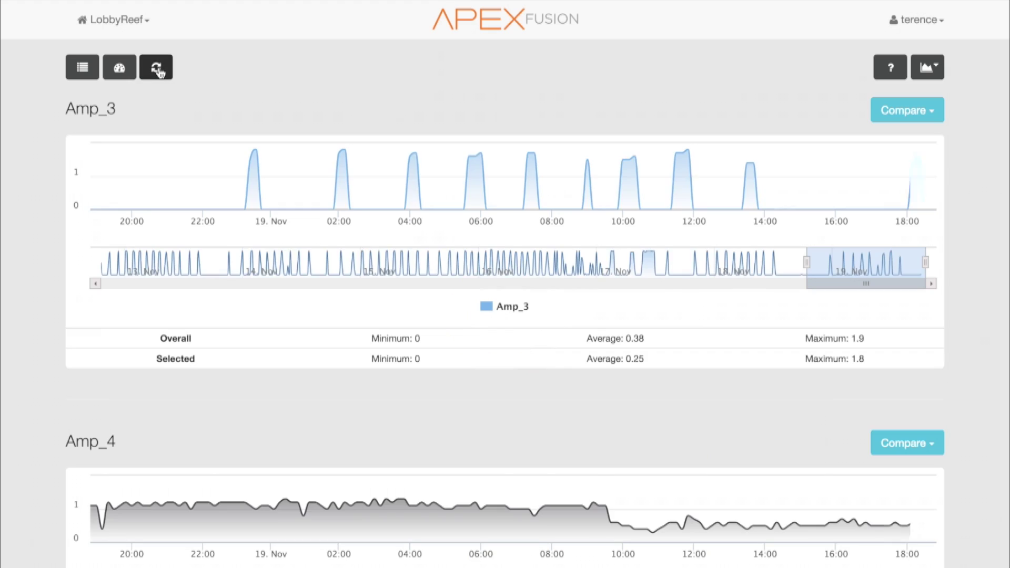
scroll(429, 423, "down", 10)
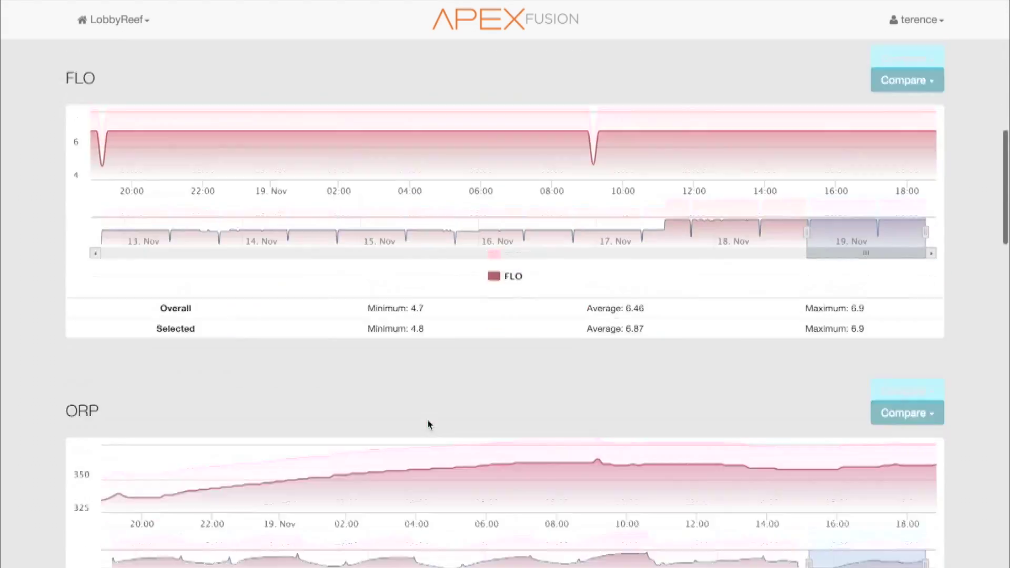
scroll(427, 418, "down", 15)
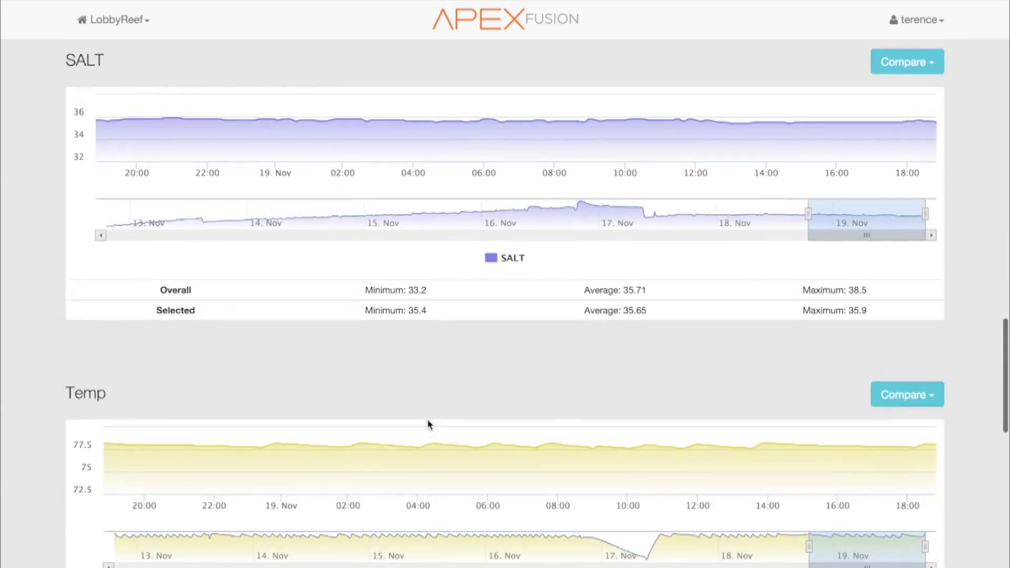
scroll(429, 422, "down", 14)
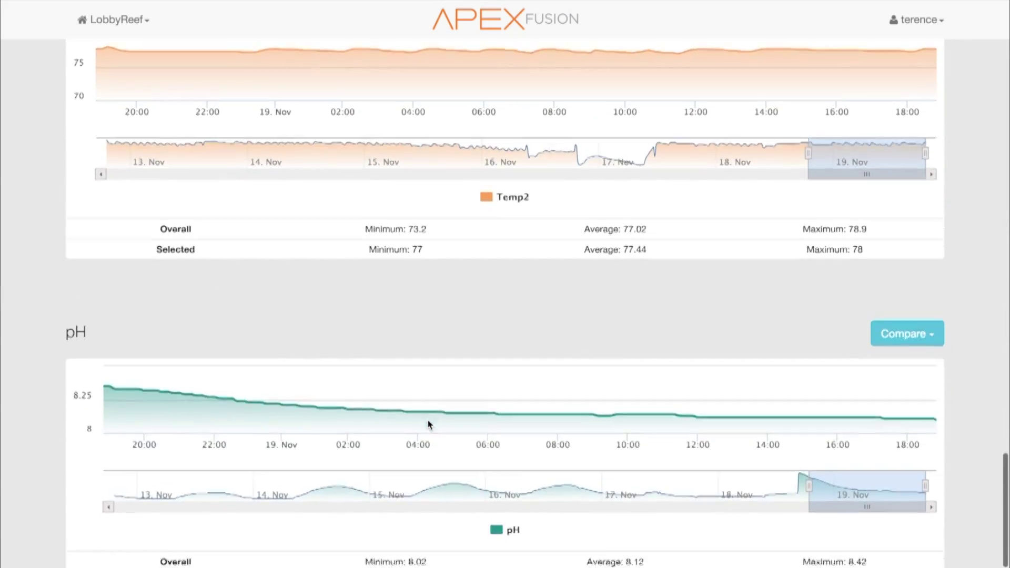
scroll(428, 424, "down", 2)
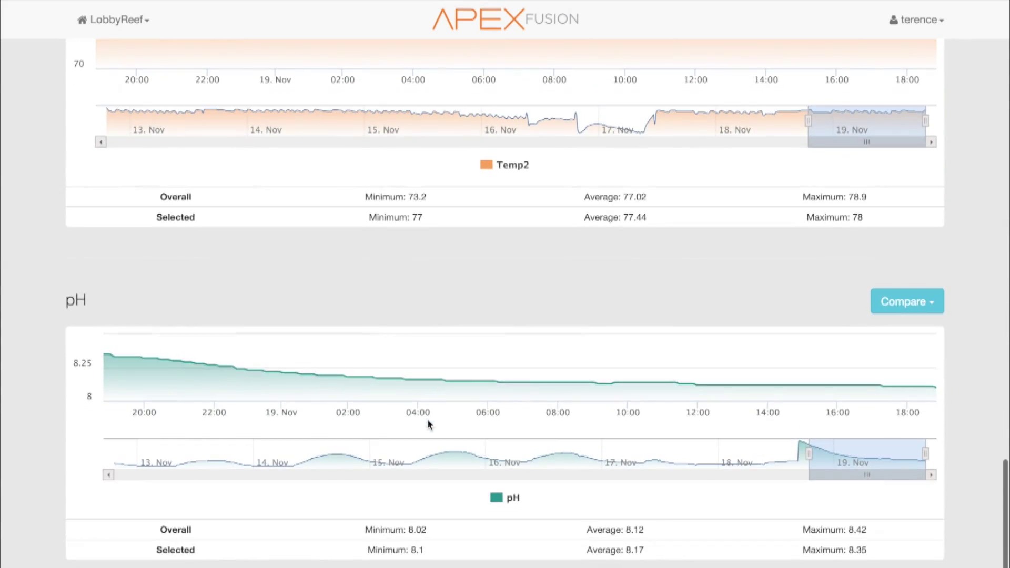
left_click(935, 305)
scroll(921, 476, "down", 3)
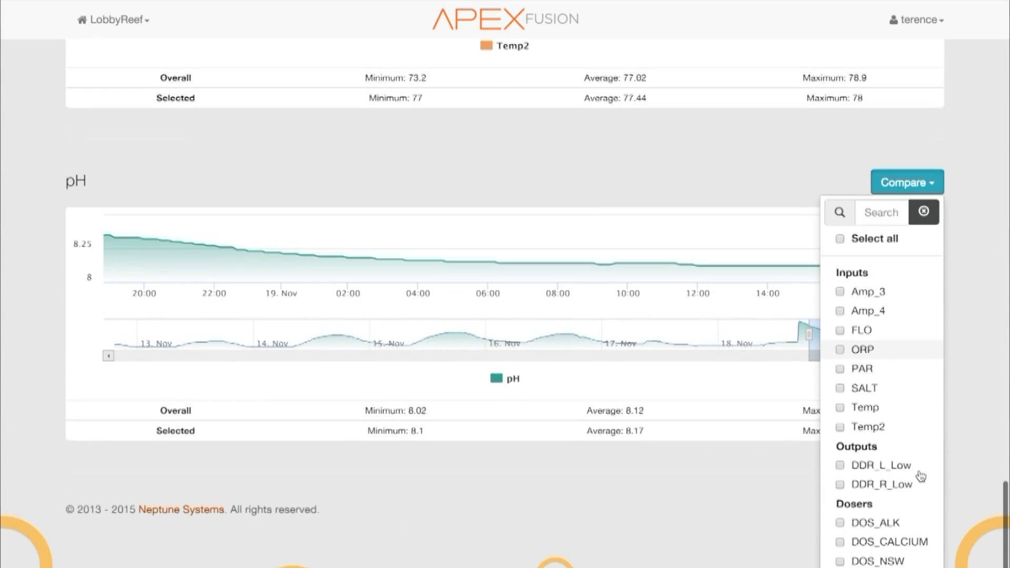
left_click(841, 521)
left_click(840, 560)
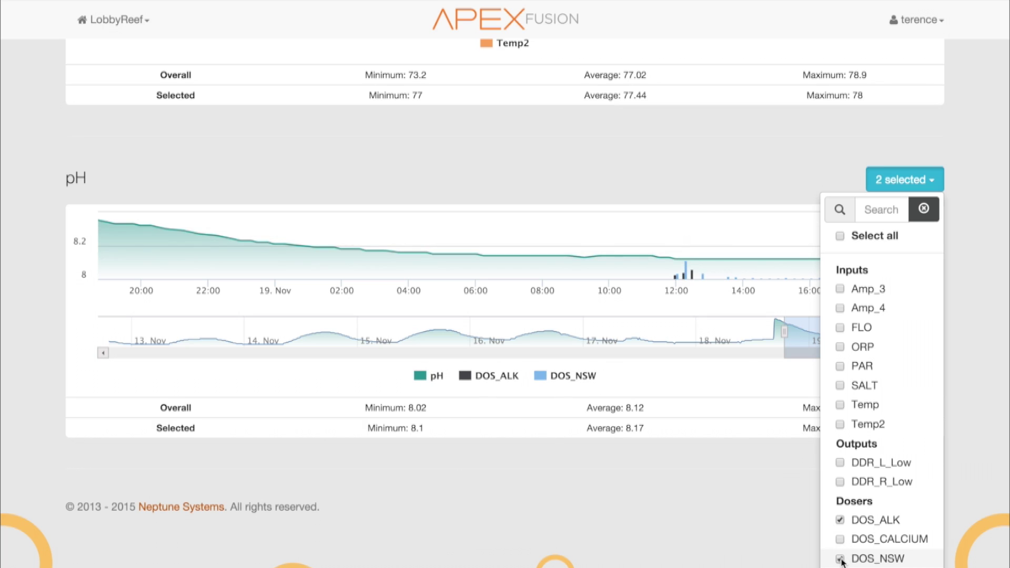
left_click(758, 193)
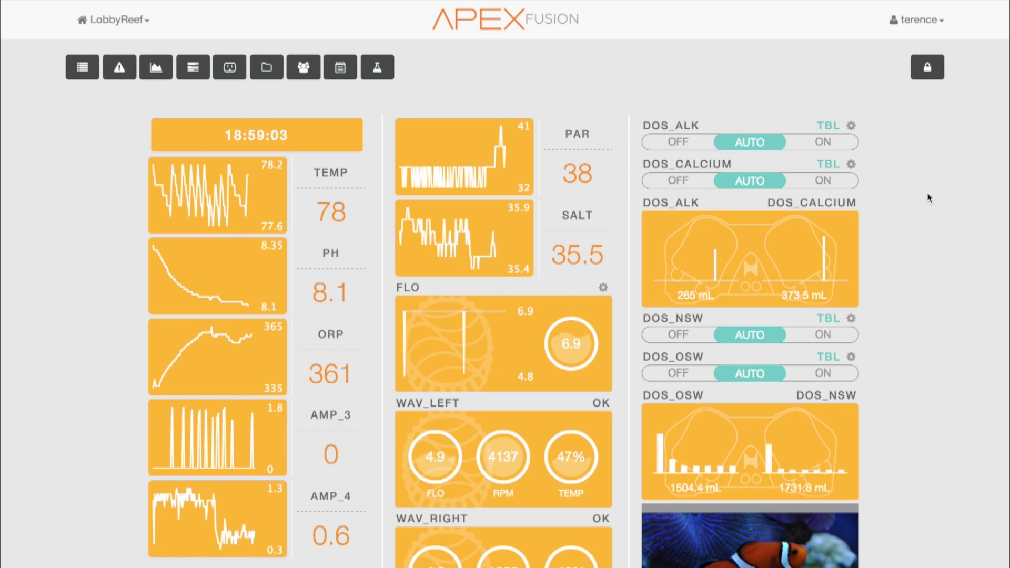
Step: Shorten DOS_ALK's all-day 10 mL interval so it ends at 07:00
left_click(852, 128)
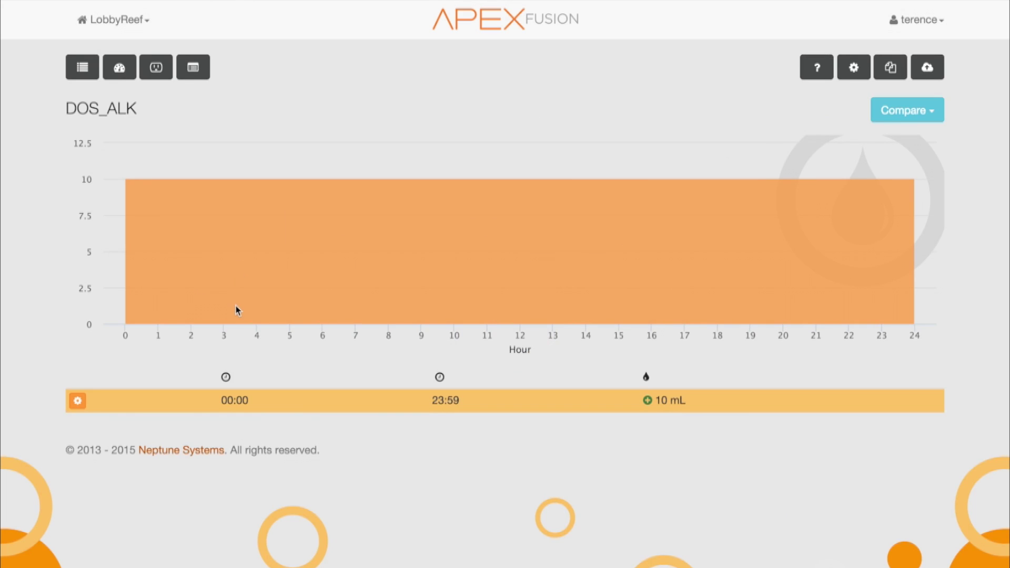
left_click(78, 401)
left_click(111, 424)
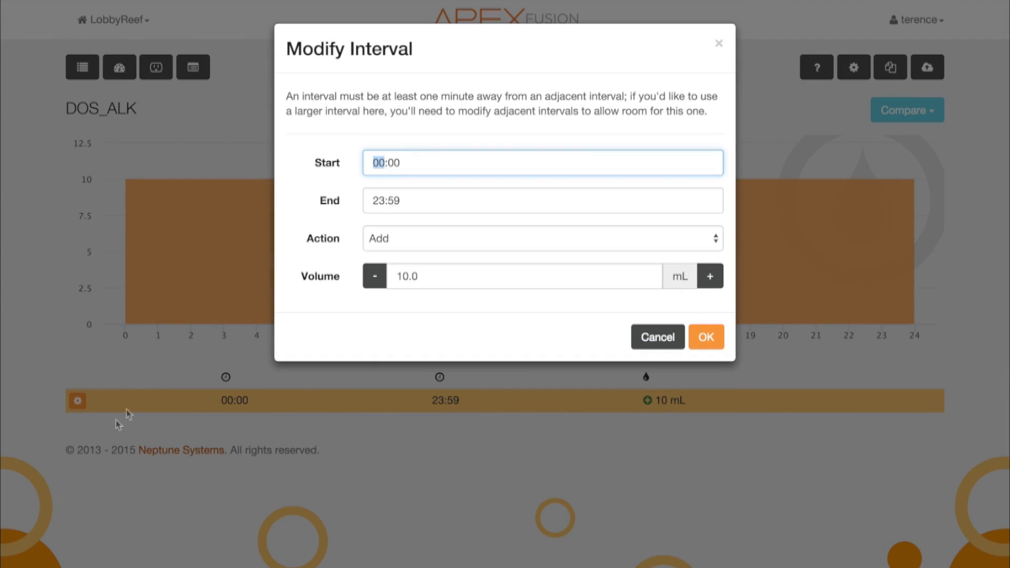
left_click(381, 203)
type("07:00")
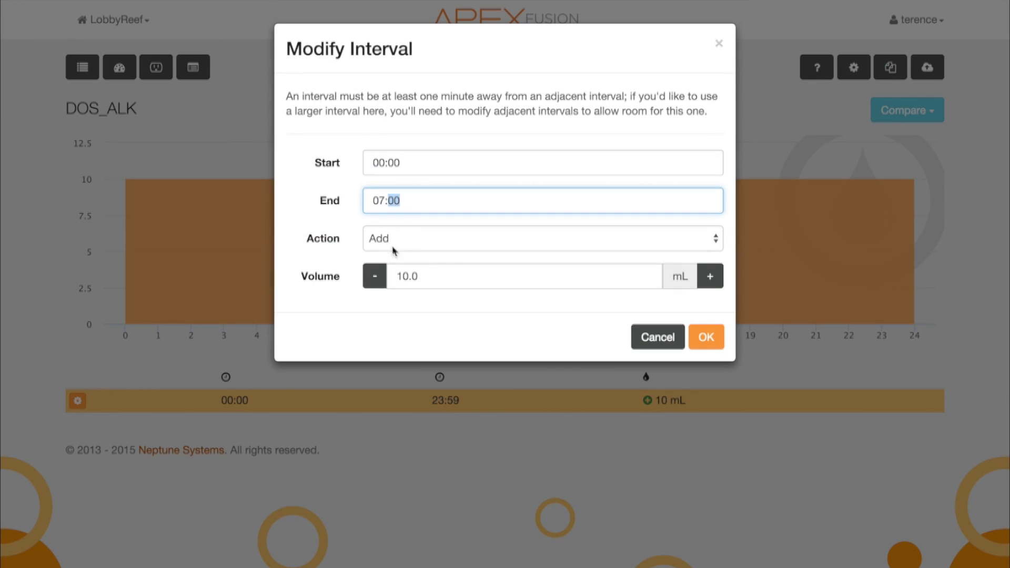
left_click(706, 336)
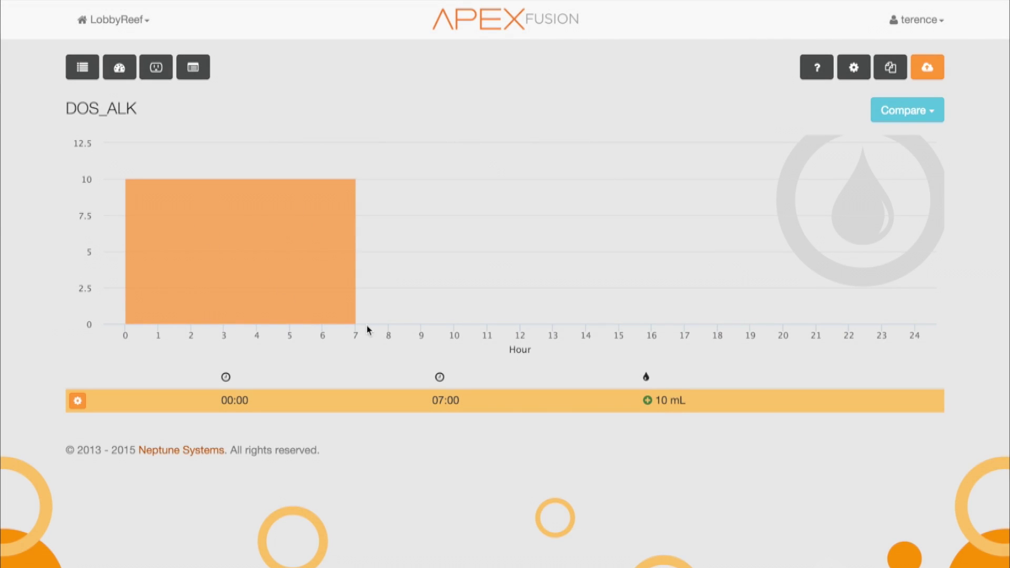
Step: Add a second DOS_ALK interval of 10 mL starting at 15:00 and running to 23:59
left_click(77, 401)
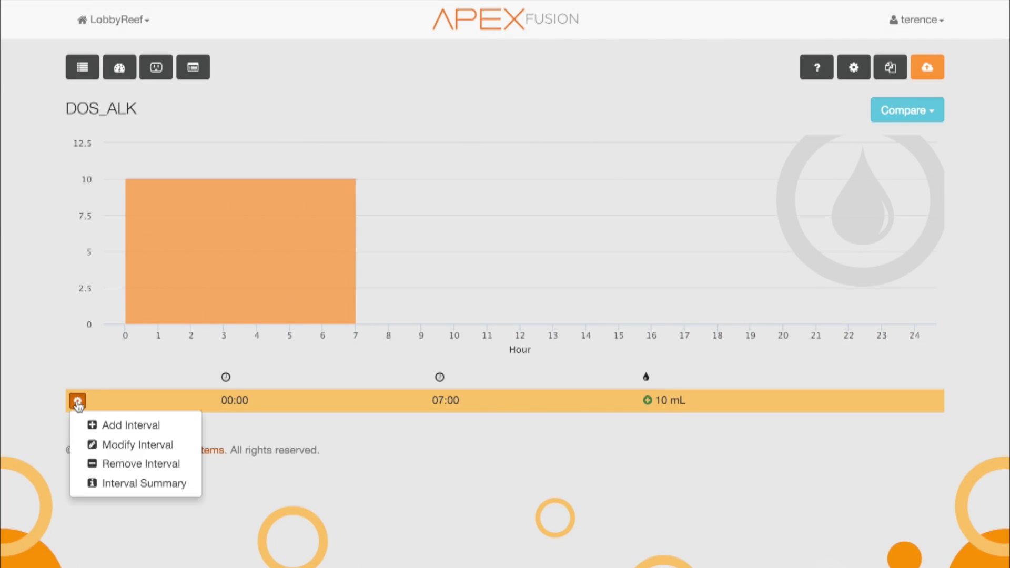
left_click(110, 425)
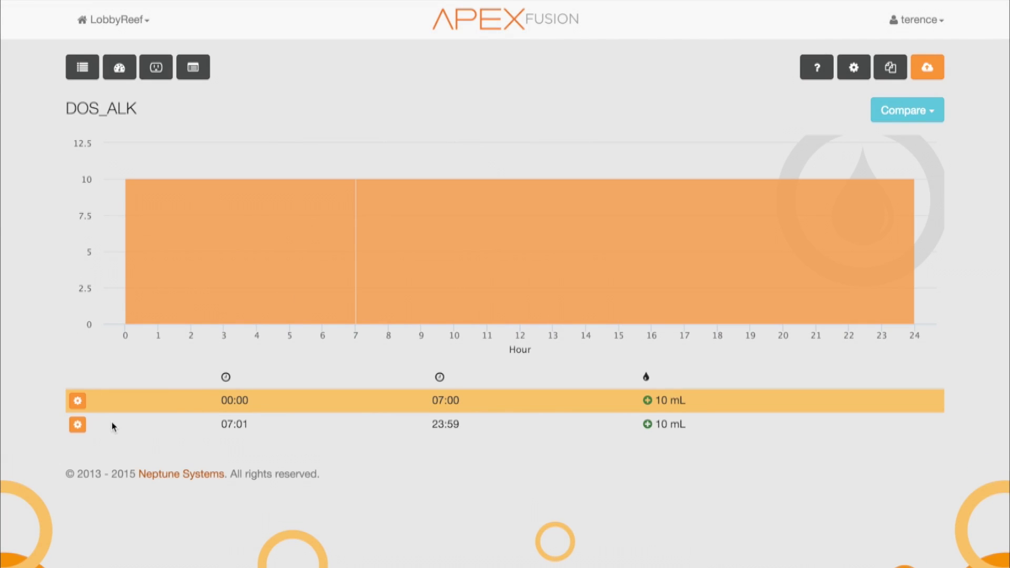
left_click(77, 425)
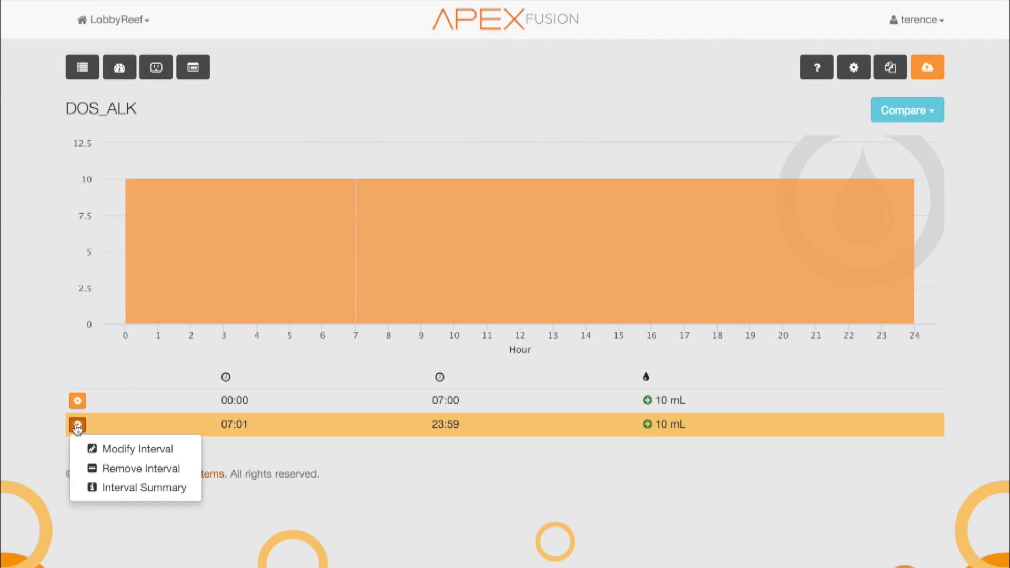
left_click(93, 450)
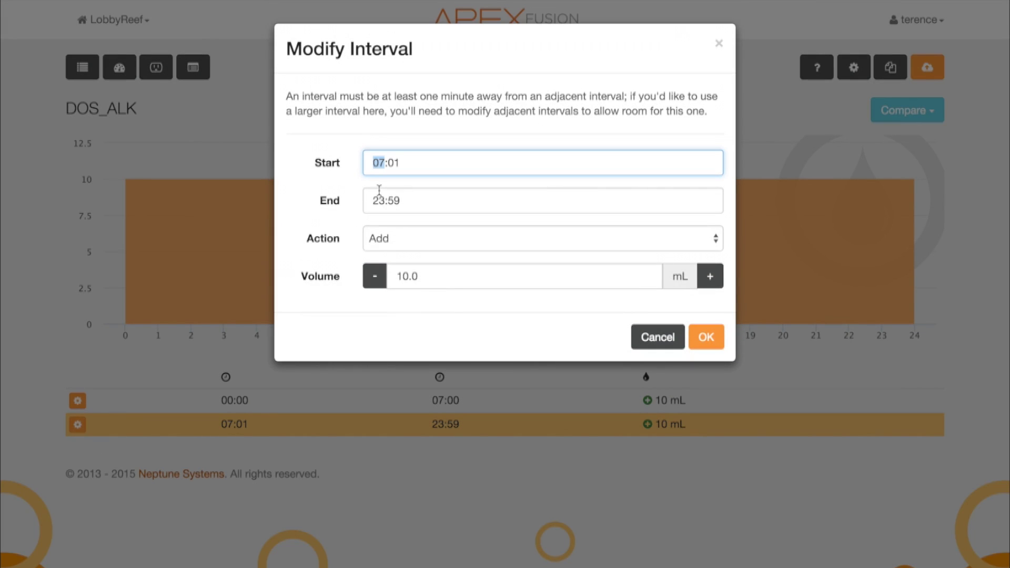
type("15:00")
left_click(713, 340)
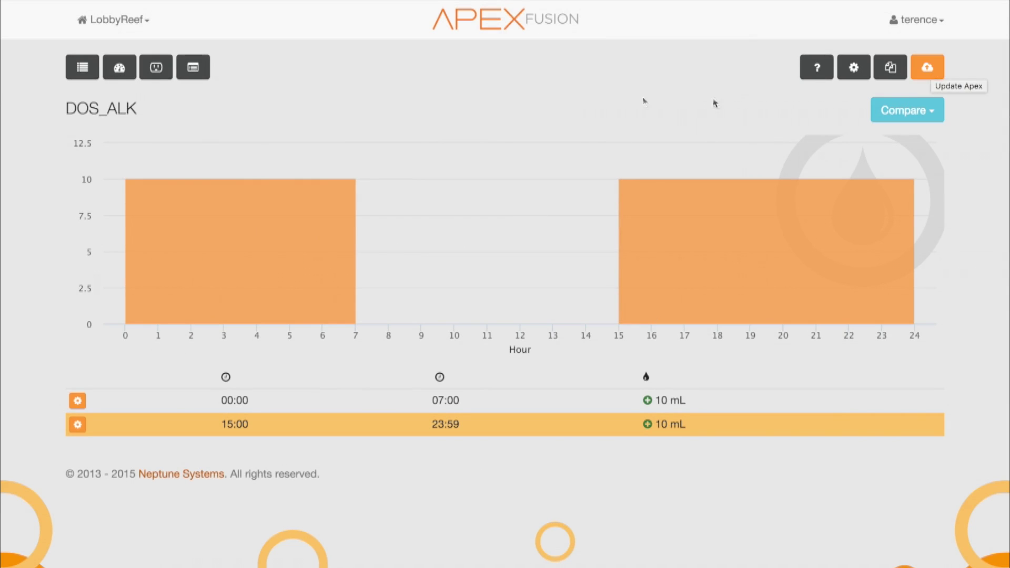
left_click(122, 74)
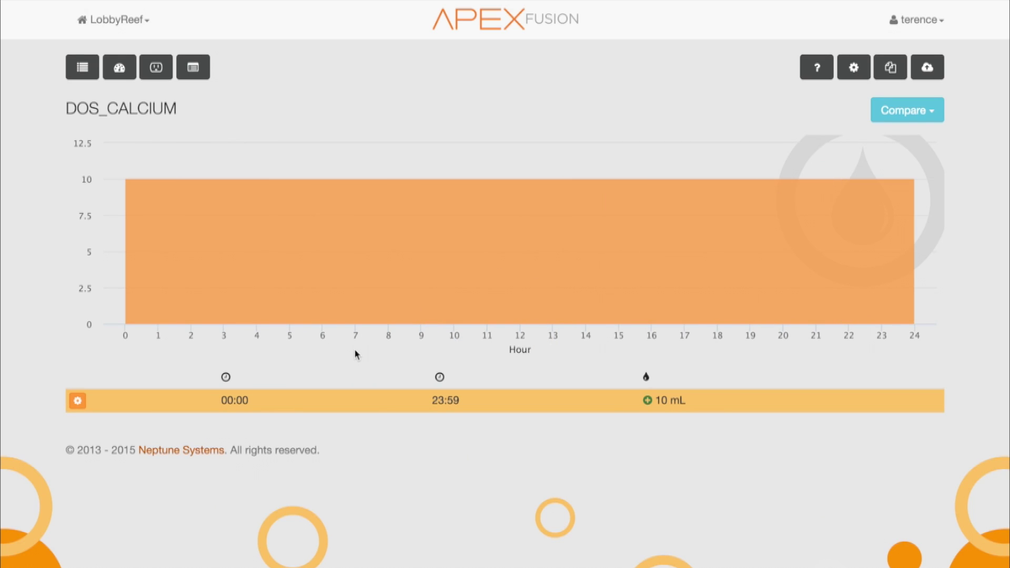
Step: Edit DOS_CALCIUM's interval to end at 14:00 and dose 20 mL instead of 10 mL
left_click(77, 402)
left_click(108, 424)
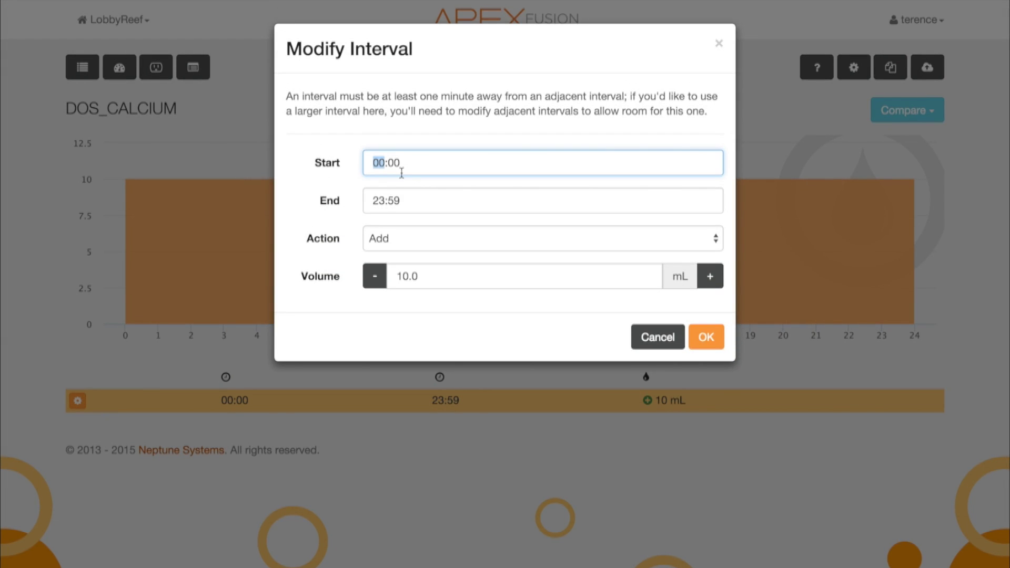
left_click(379, 200)
type("14:00")
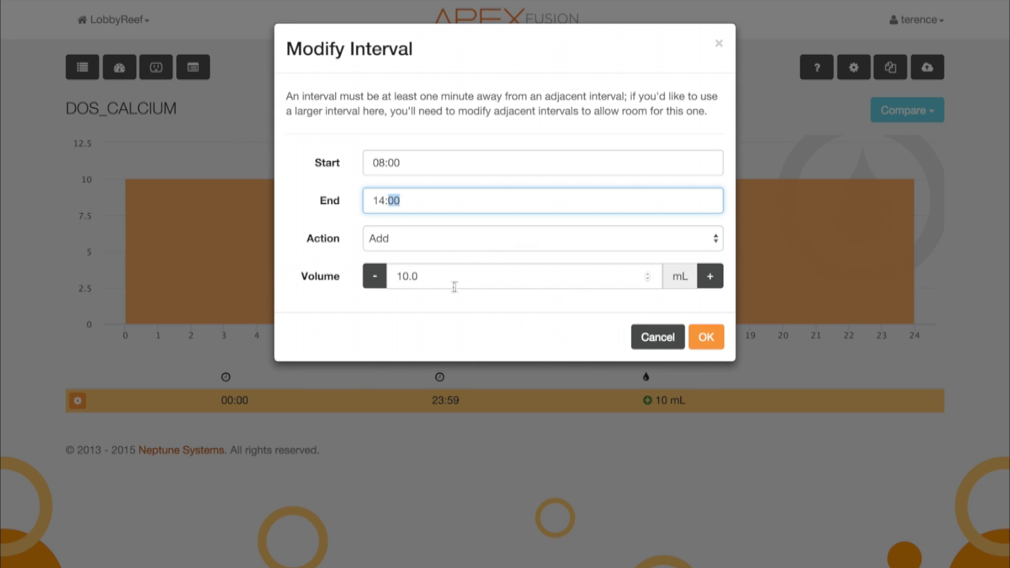
double_click(401, 276)
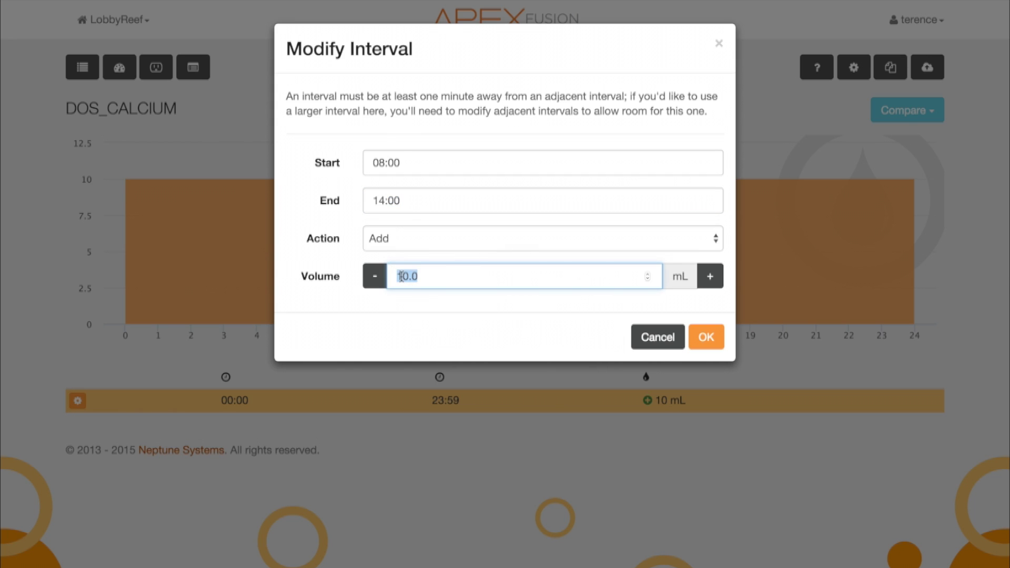
type("20")
left_click(706, 336)
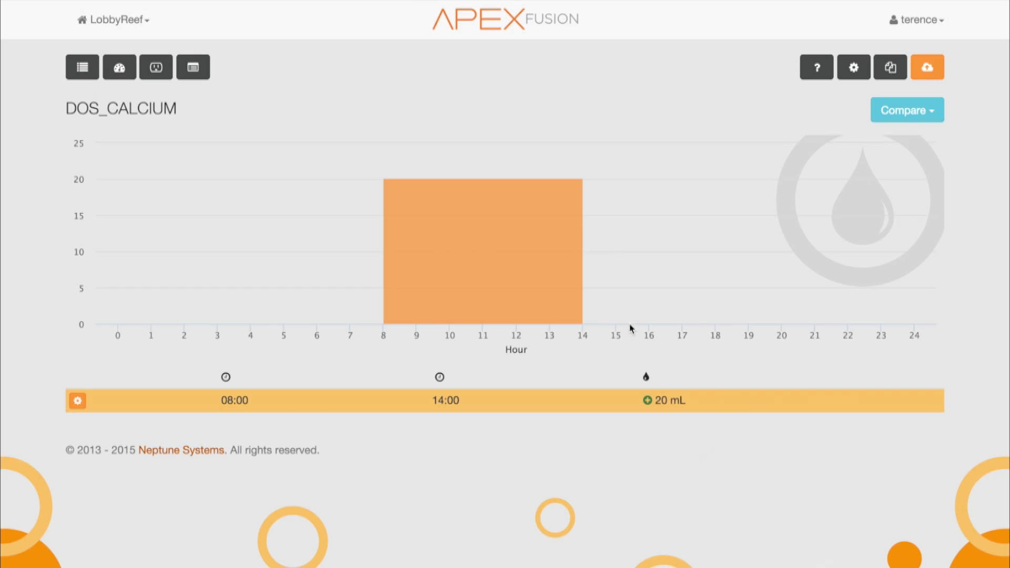
Step: Review DOS_CALCIUM's interval summary of 22 doses of 0.9 mL every 16 min, then return to the dashboard
left_click(77, 403)
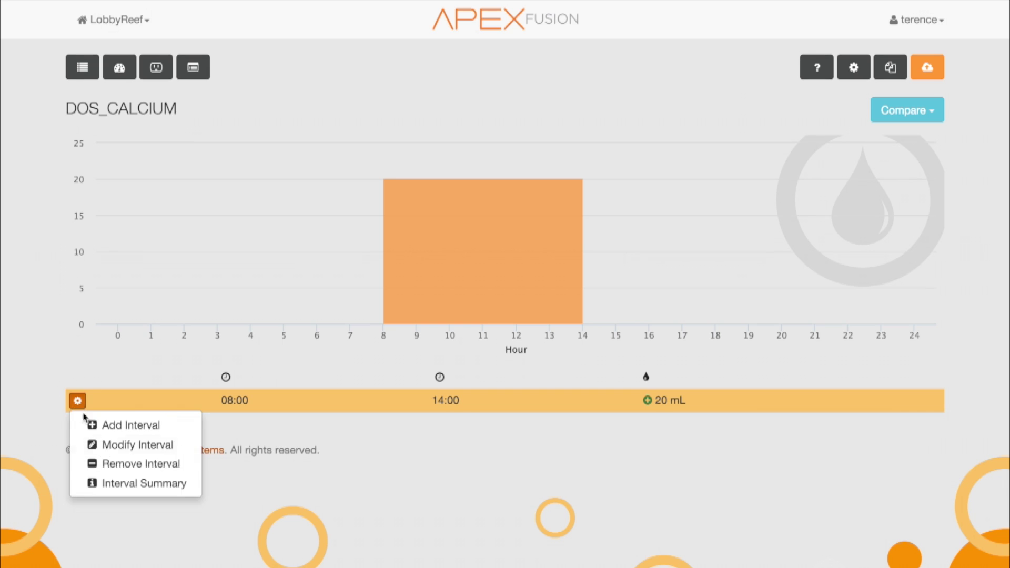
left_click(111, 483)
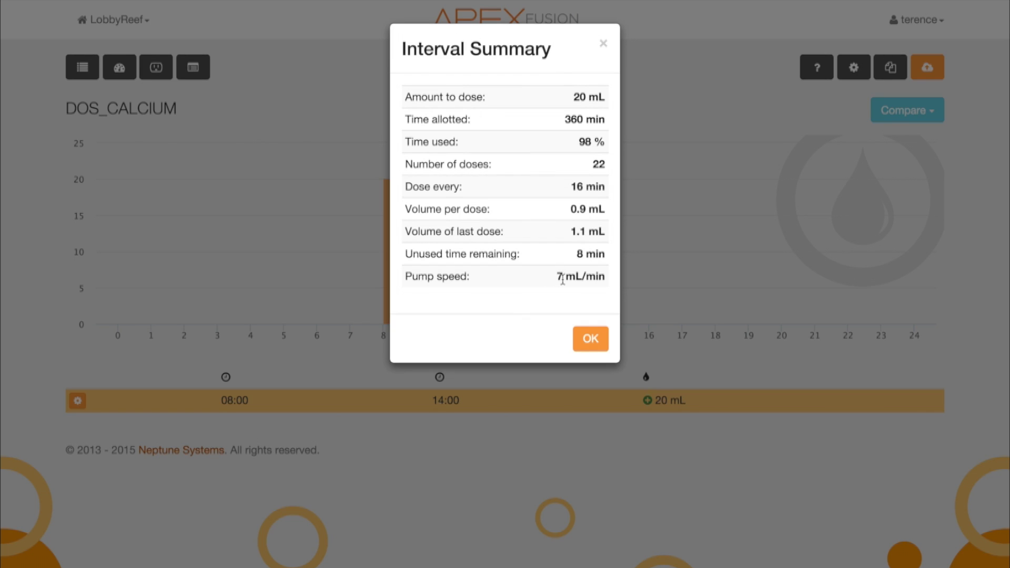
left_click(589, 339)
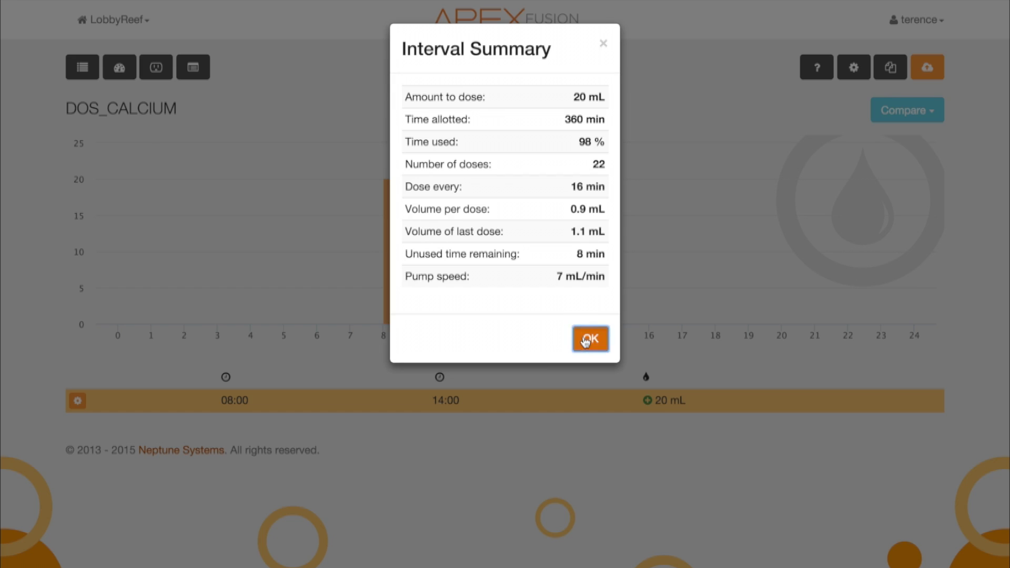
left_click(118, 68)
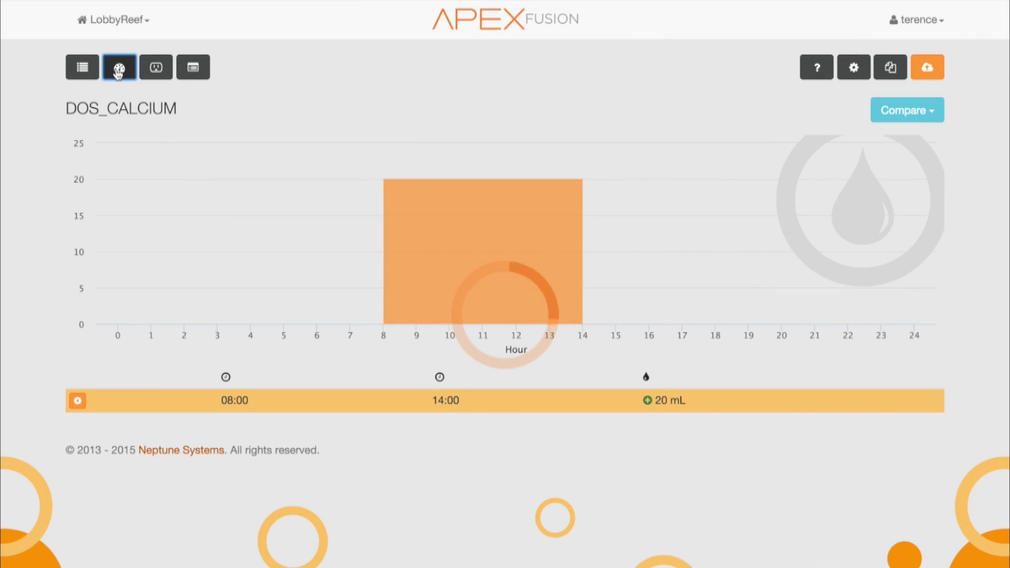